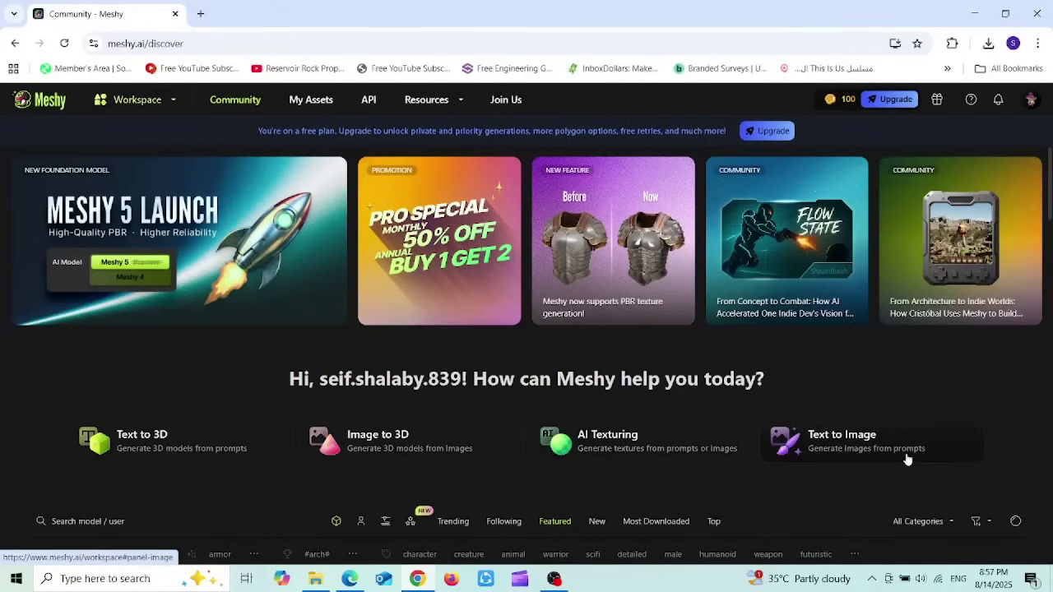
- Open Image to 3D and pick the watch photo from Downloads as the source image
left_click(372, 459)
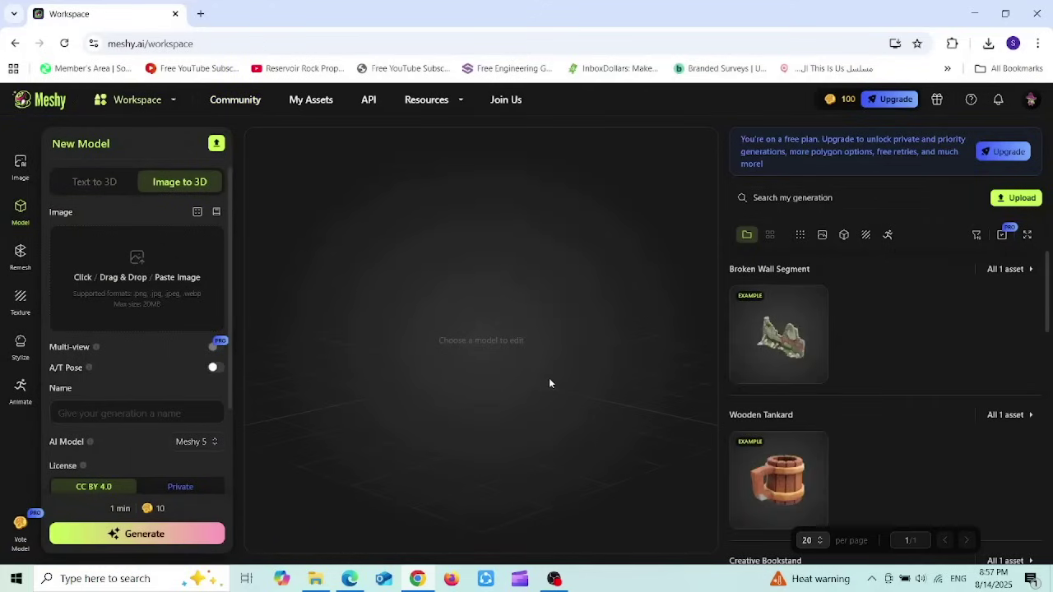
left_click(150, 281)
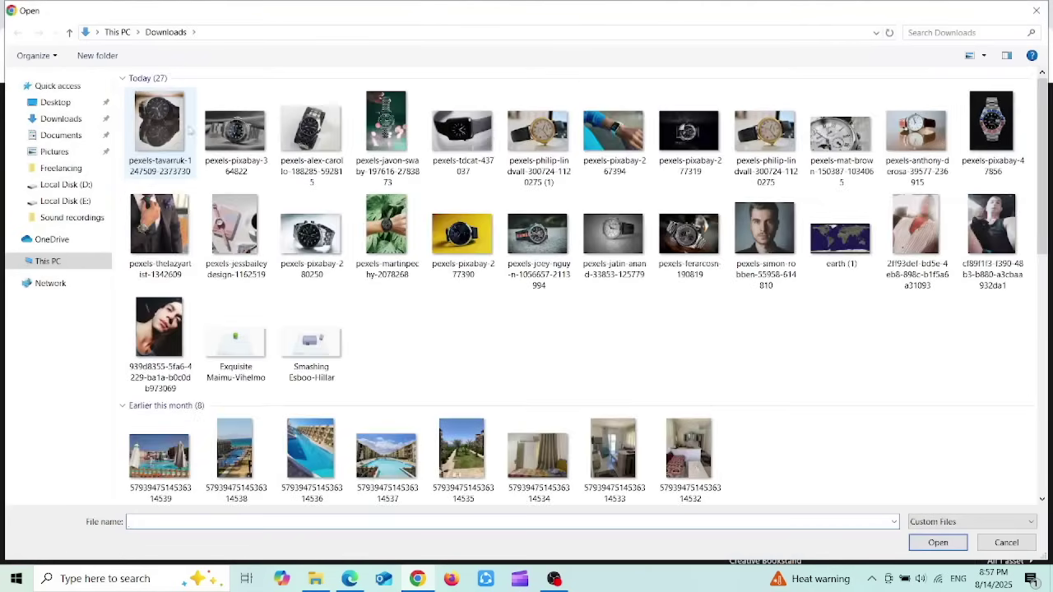
double_click(466, 119)
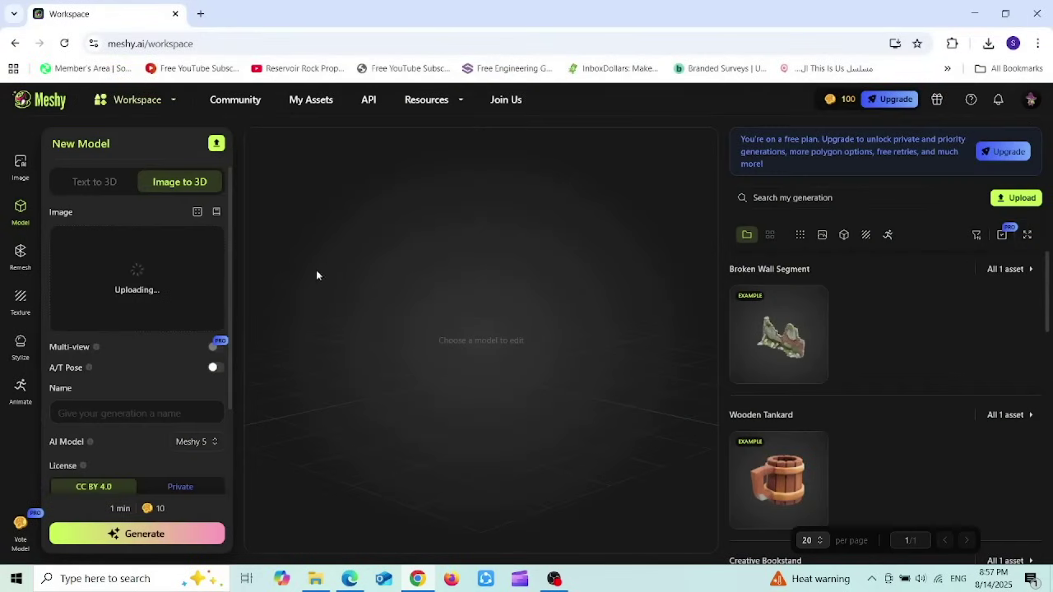
- Enter 'Smart Watch' as the model name while the watch photo finishes uploading
left_click(101, 411)
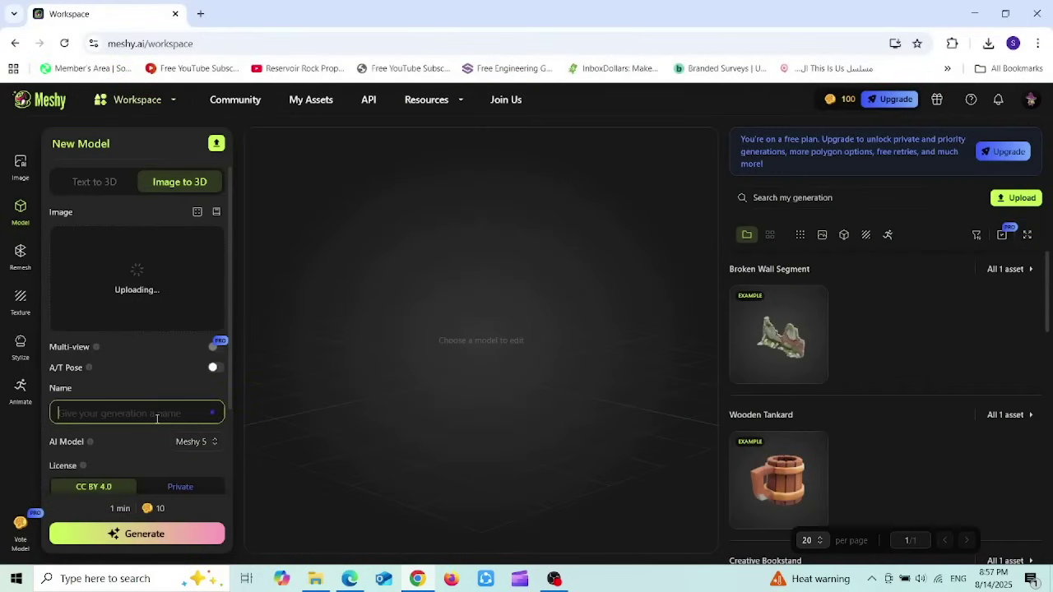
type("Smart Watch")
left_click_drag(231, 261, 224, 383)
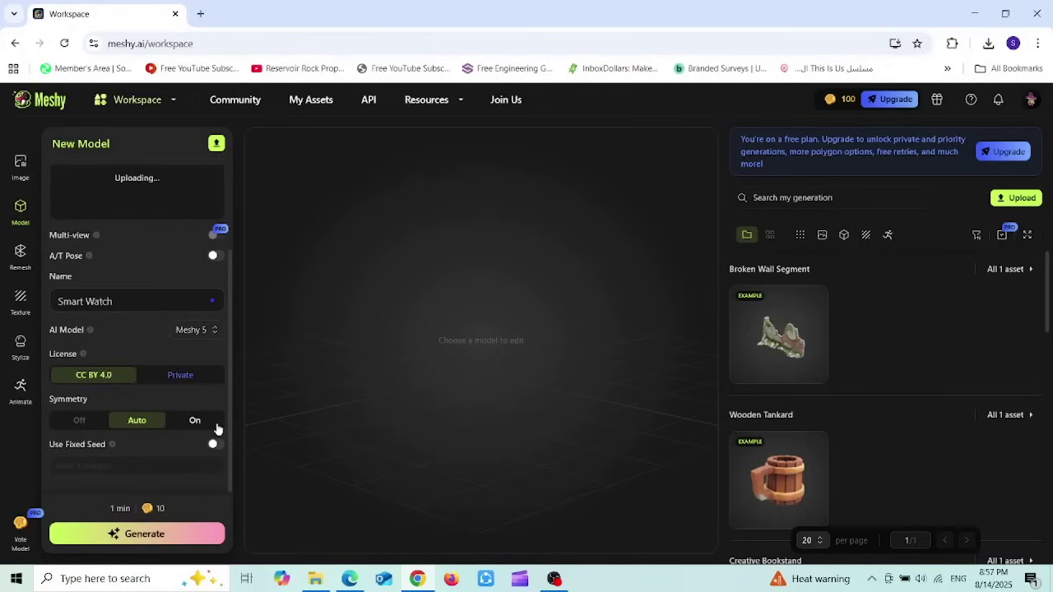
left_click_drag(230, 411, 219, 301)
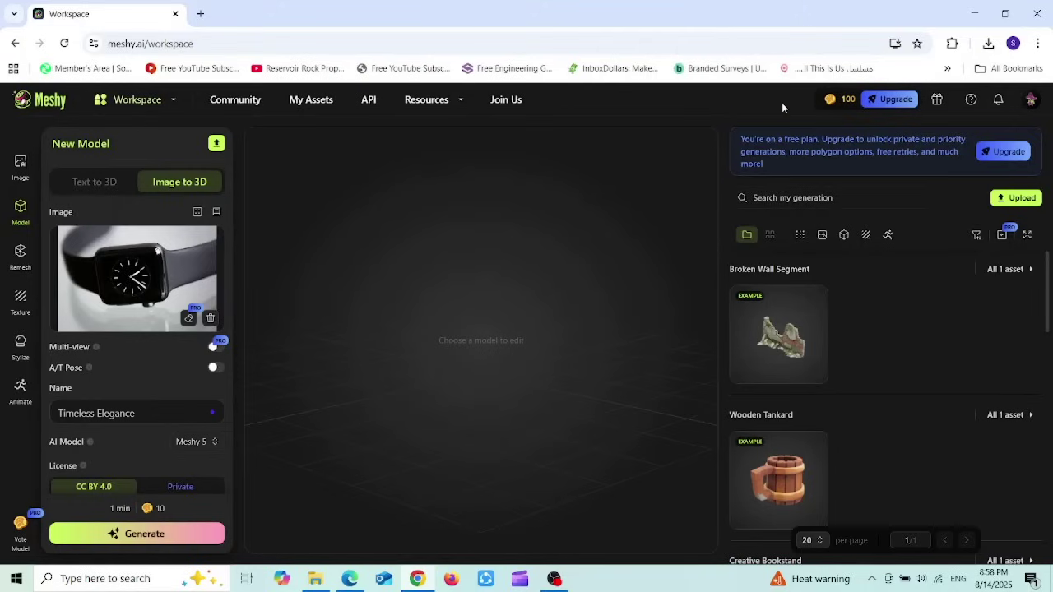
- Generate drafts from the watch photo and open the four Timeless Elegance drafts
left_click(174, 534)
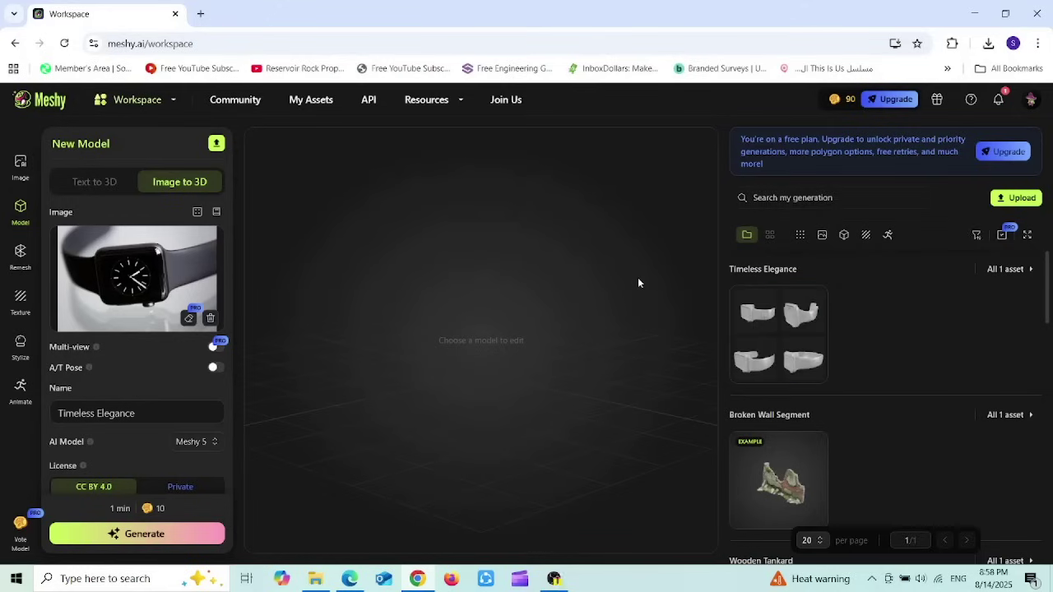
mouse_move(778, 334)
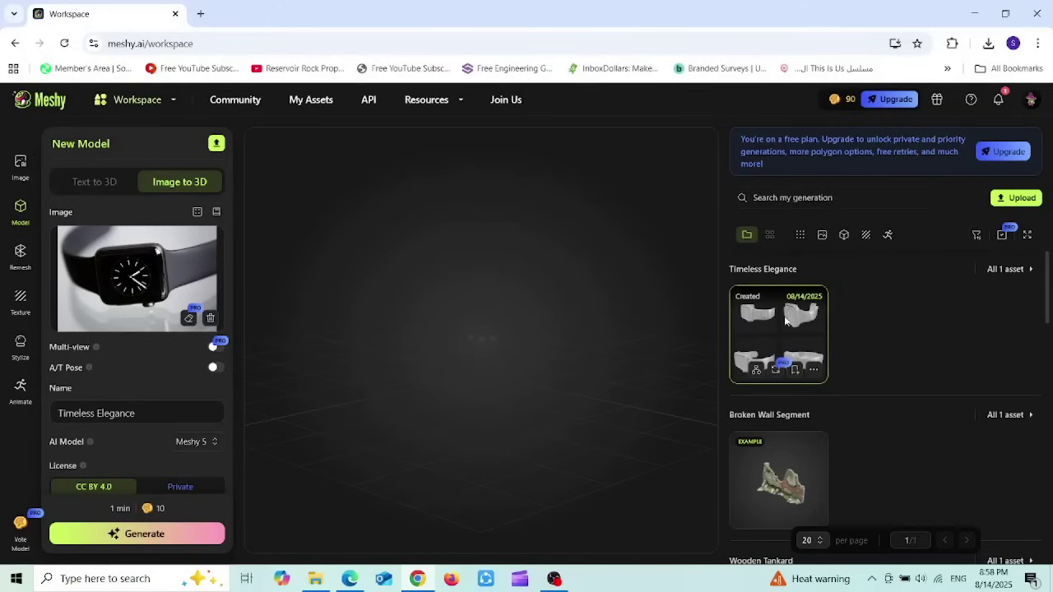
left_click(770, 334)
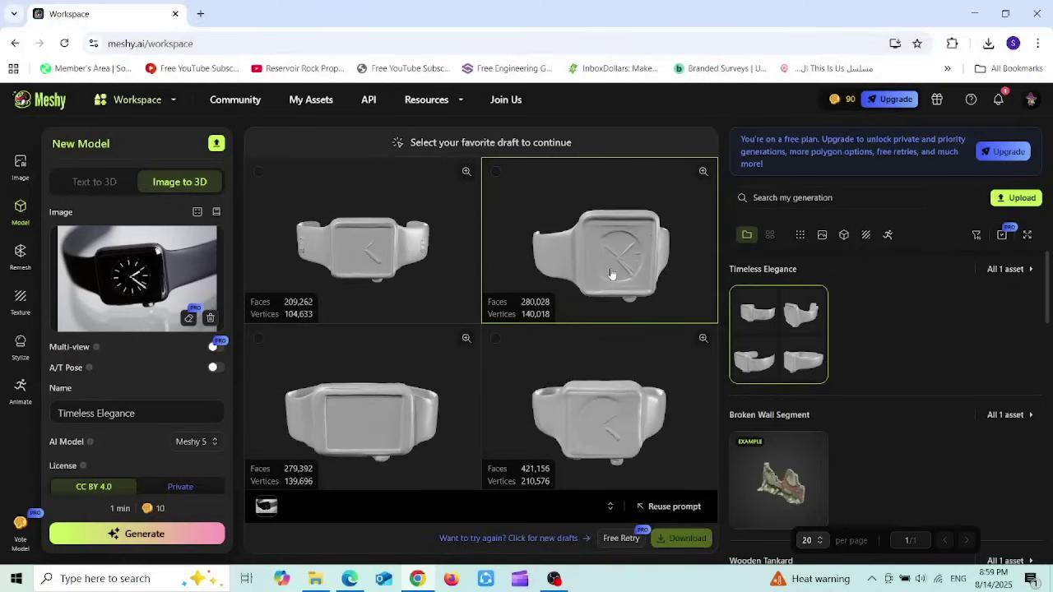
- Texture the bottom-left draft with Generate Texture on Yes and PBR Maps enabled
left_click(257, 340)
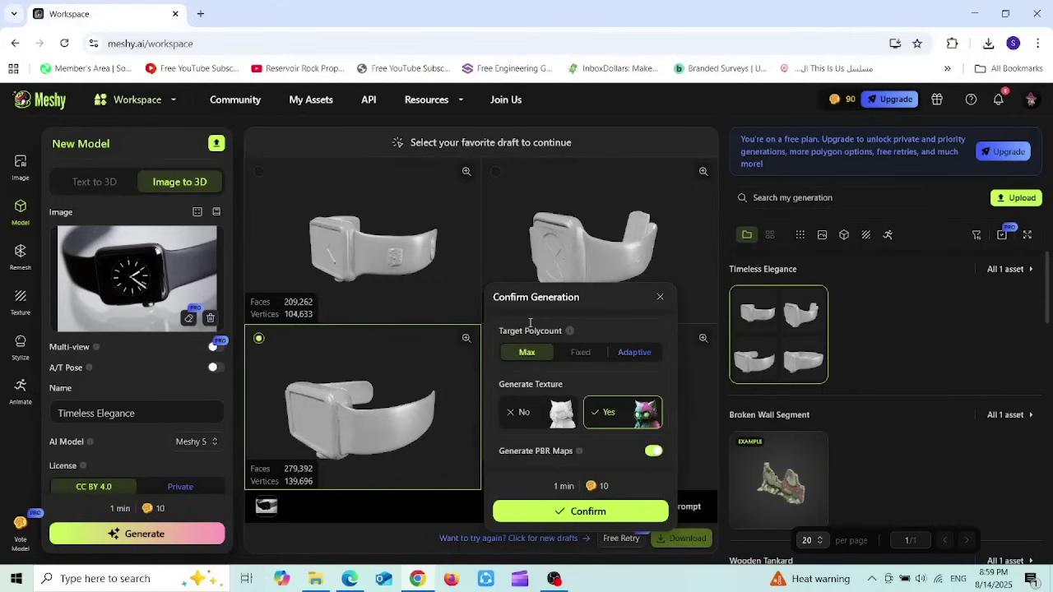
left_click(569, 513)
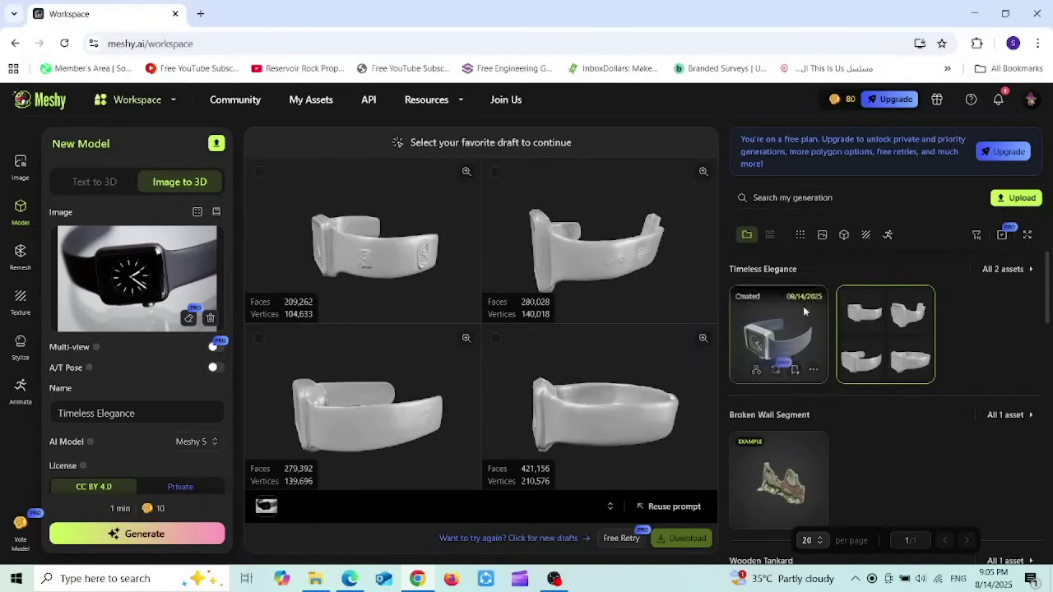
- Load the textured Timeless Elegance watch and orbit it to view the face from front and left
mouse_move(777, 333)
left_click(788, 327)
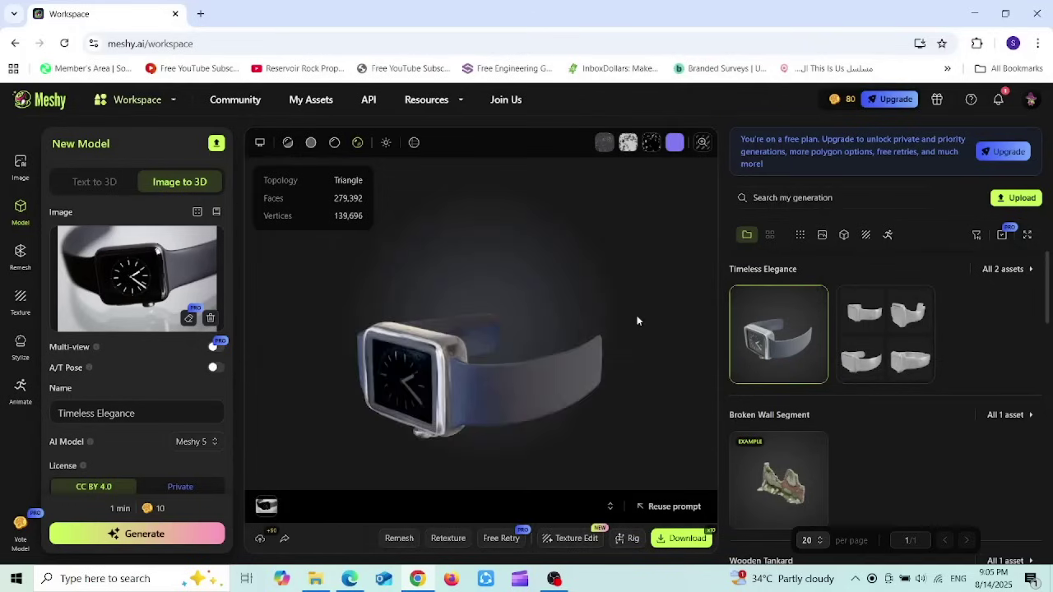
left_click_drag(471, 359, 513, 301)
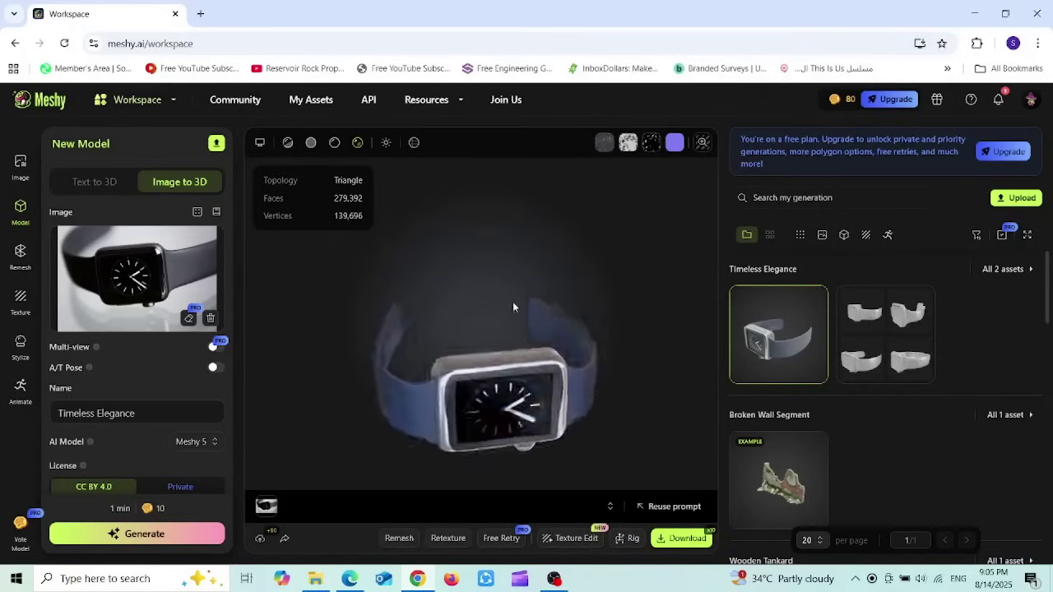
mouse_move(491, 314)
left_mouse_down()
mouse_move(455, 353)
mouse_move(358, 330)
mouse_move(423, 358)
mouse_move(342, 349)
mouse_move(488, 425)
left_mouse_up()
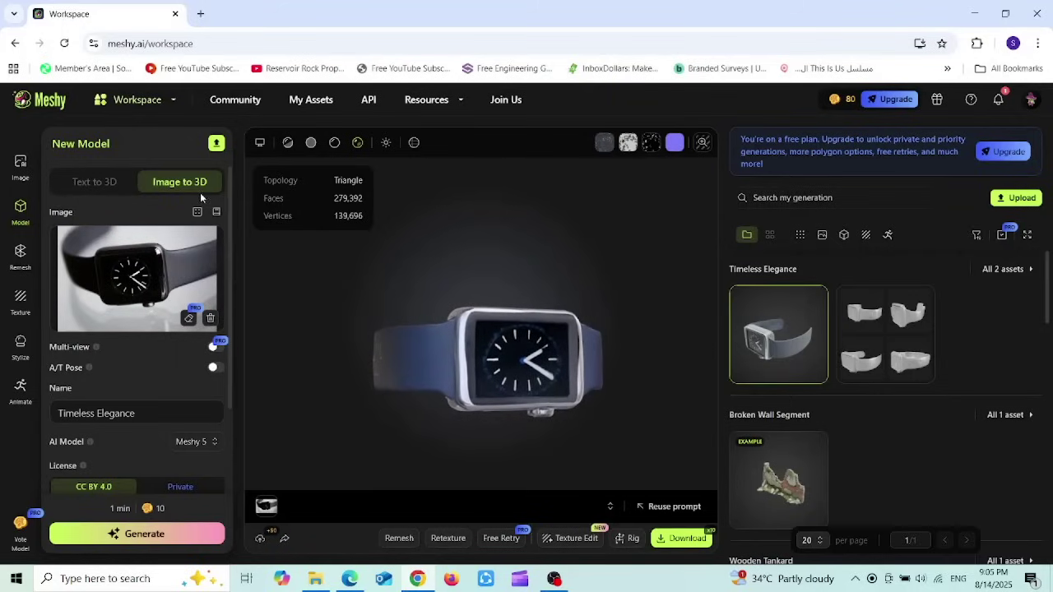
- Generate Text to 3D drafts from the prompt 'I want a smart watch in blac'
left_click(98, 181)
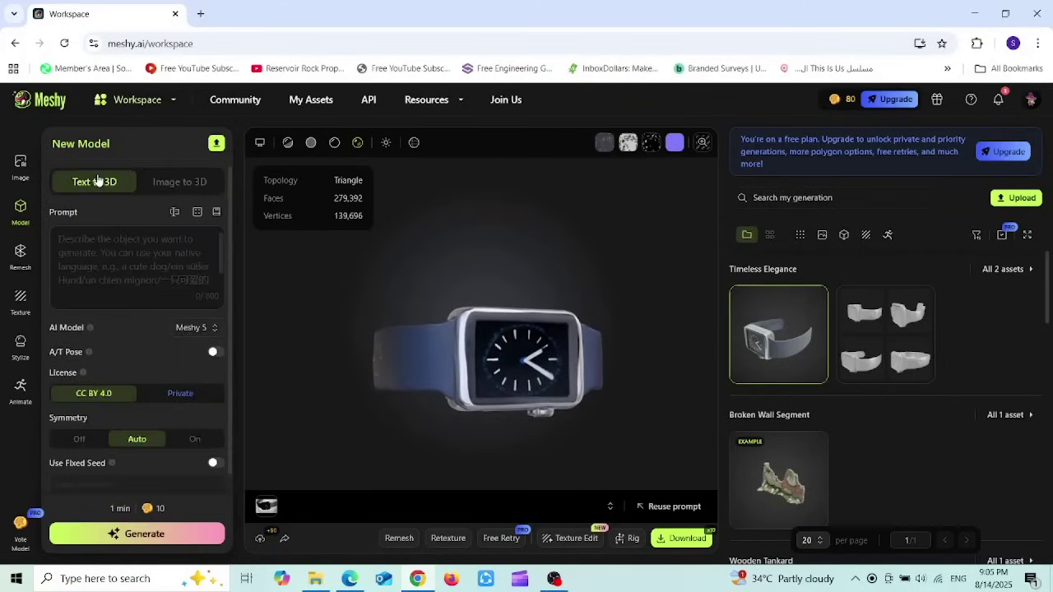
left_click(115, 248)
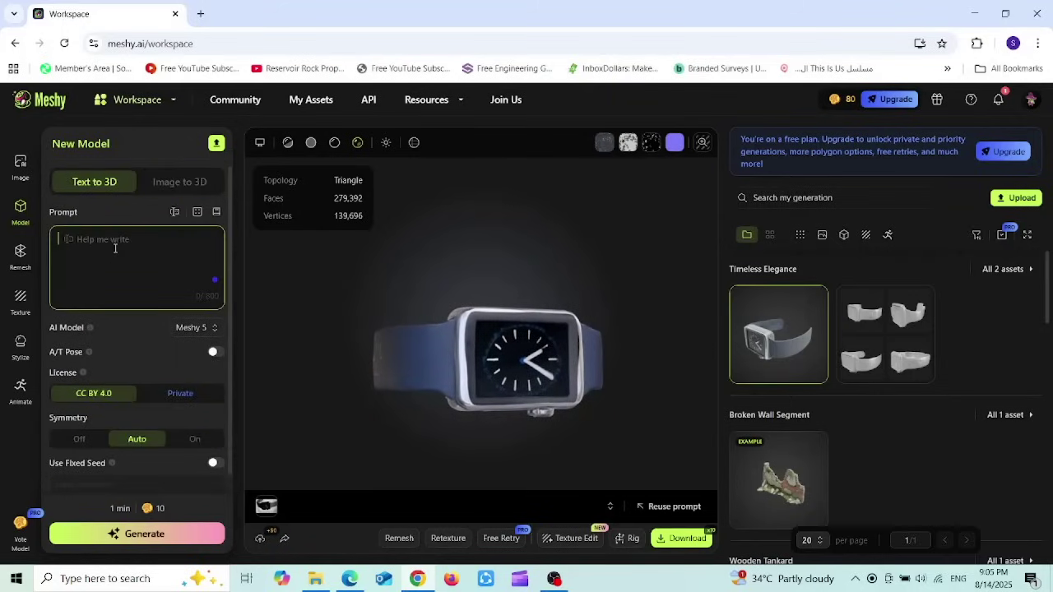
type("I want a")
type(" smart watch in black")
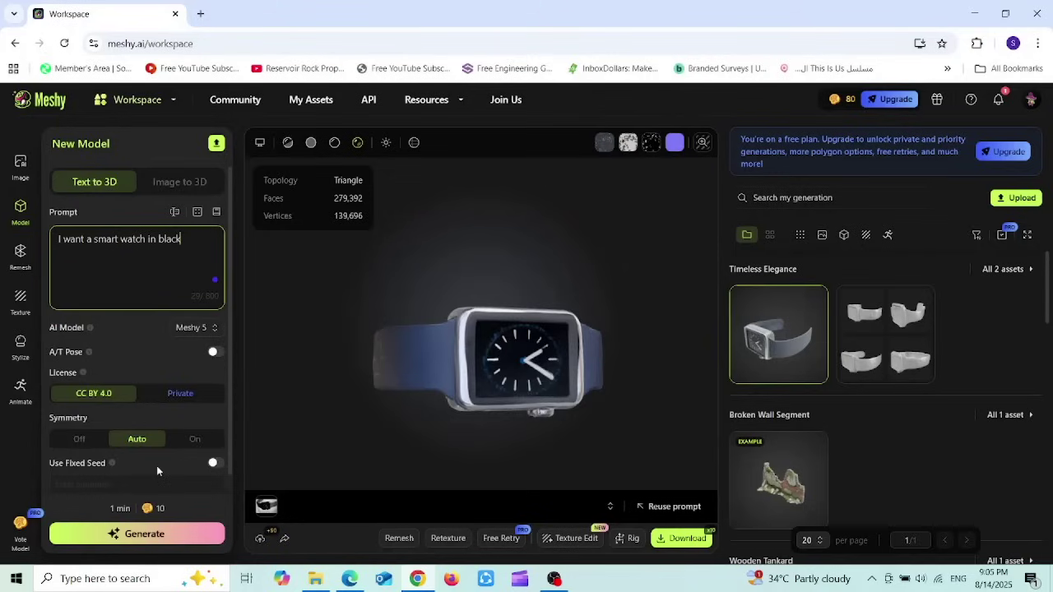
left_click(168, 533)
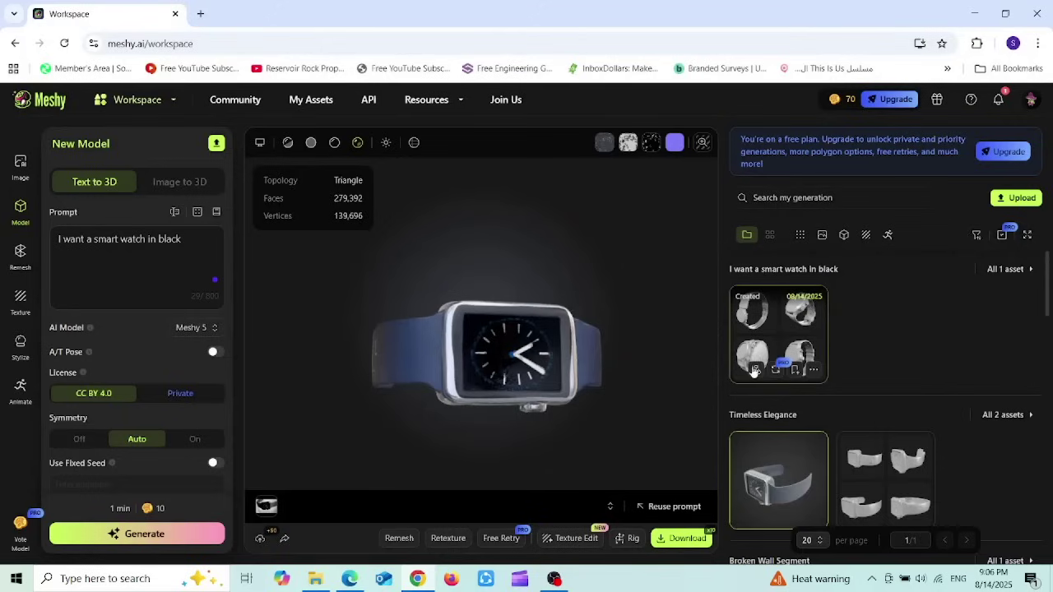
- Export the textured Timeless Elegance watch with Download Settings format set to fbx
left_click_drag(550, 342, 722, 529)
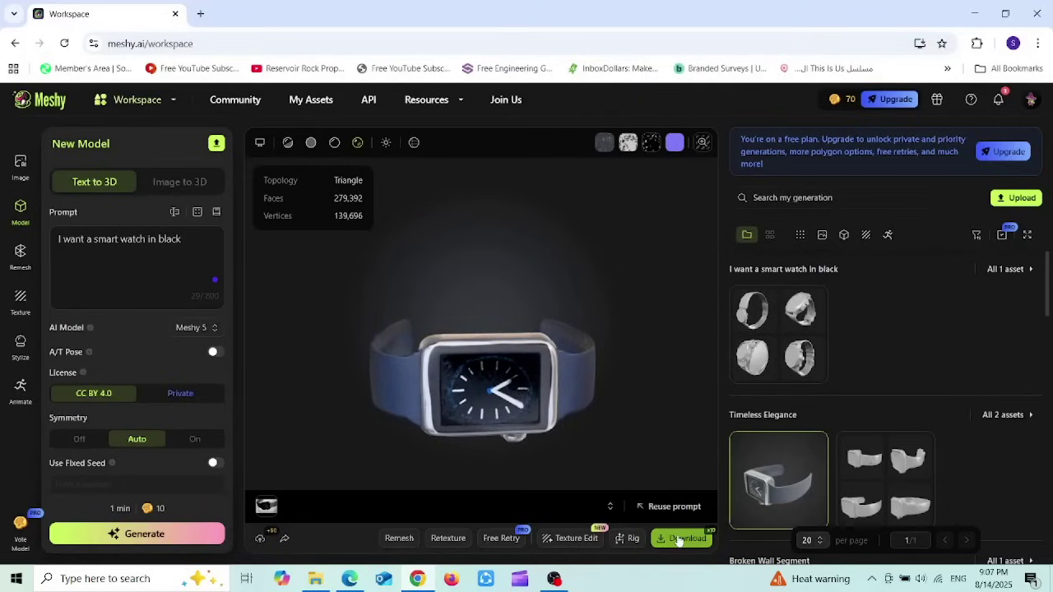
left_click(680, 539)
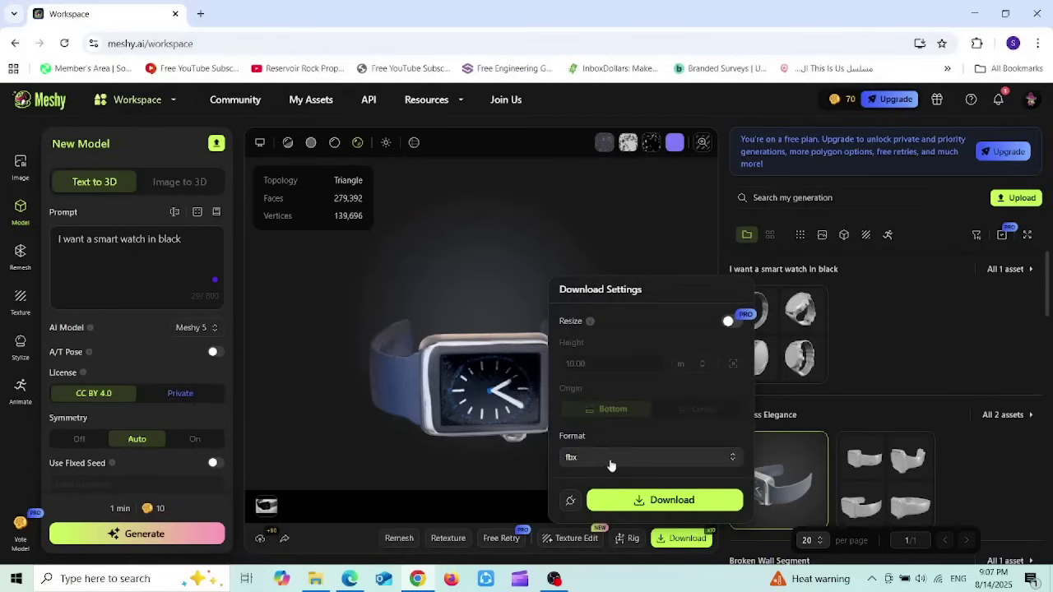
left_click(635, 501)
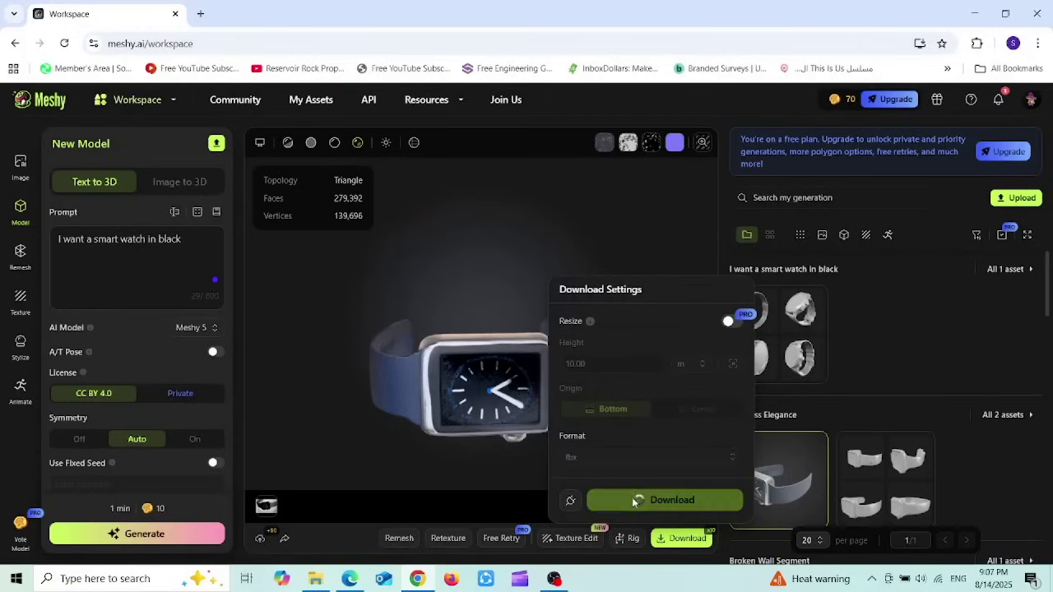